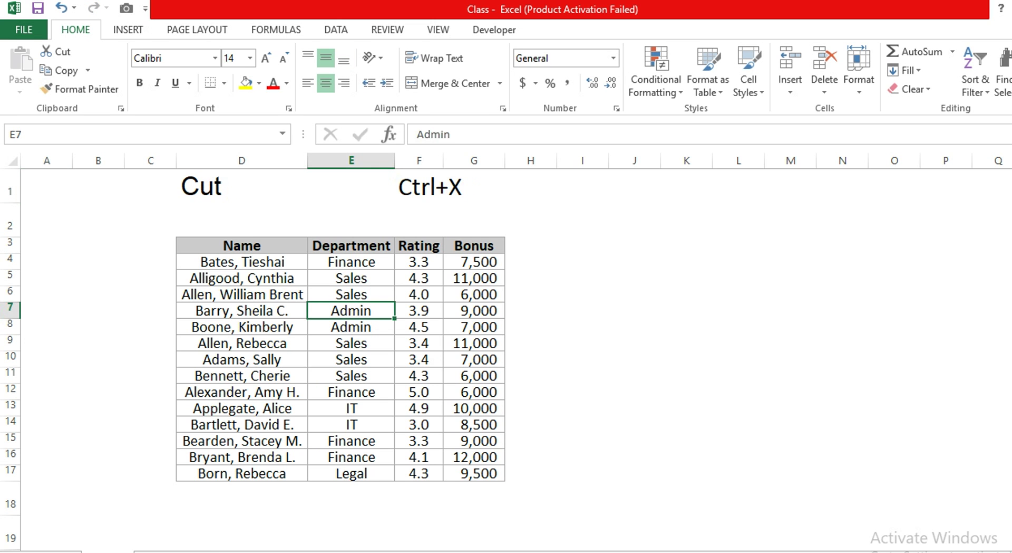
click(242, 186)
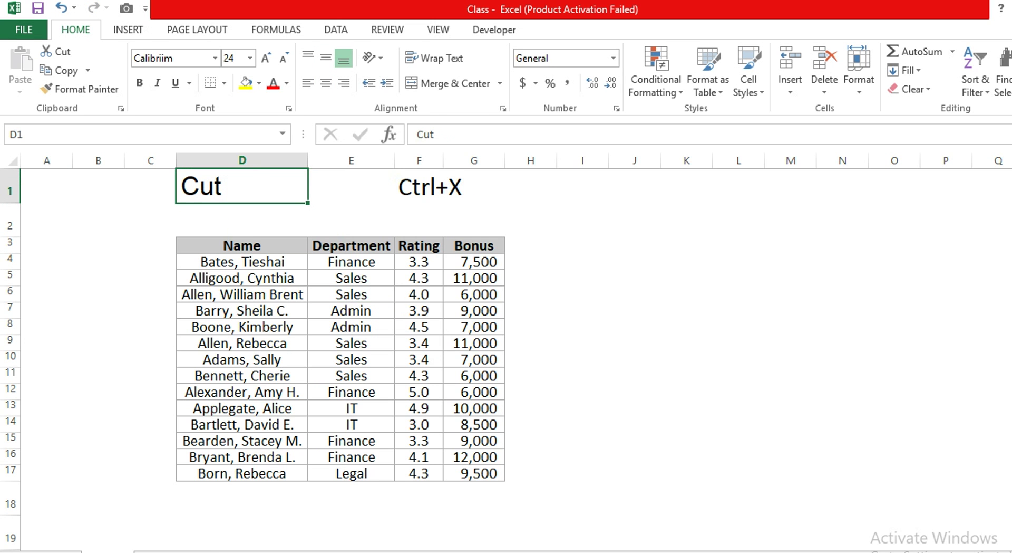
drag(364, 186, 414, 186)
click(419, 186)
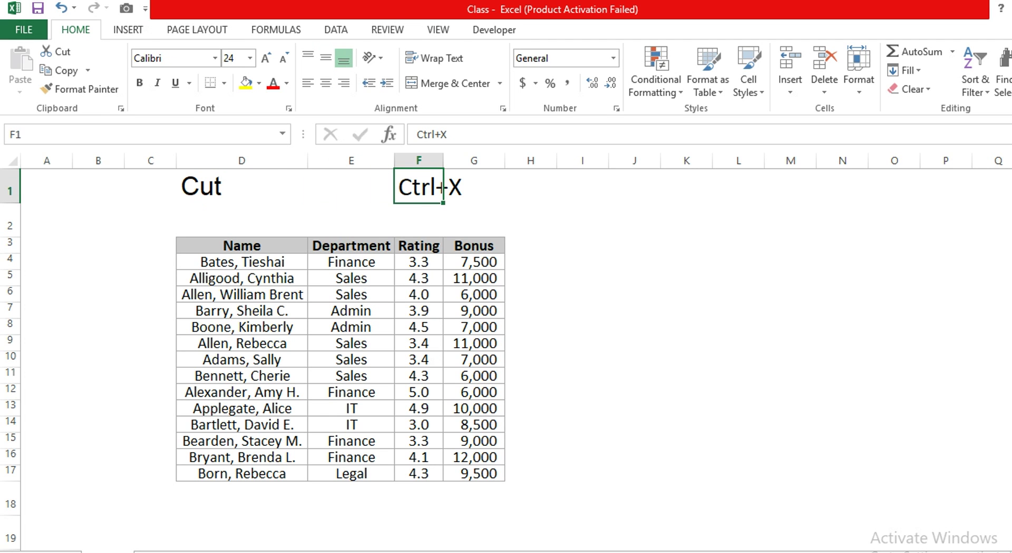
Cut the employee table in D3:G17 and paste it starting at cell I3
drag(222, 246, 501, 474)
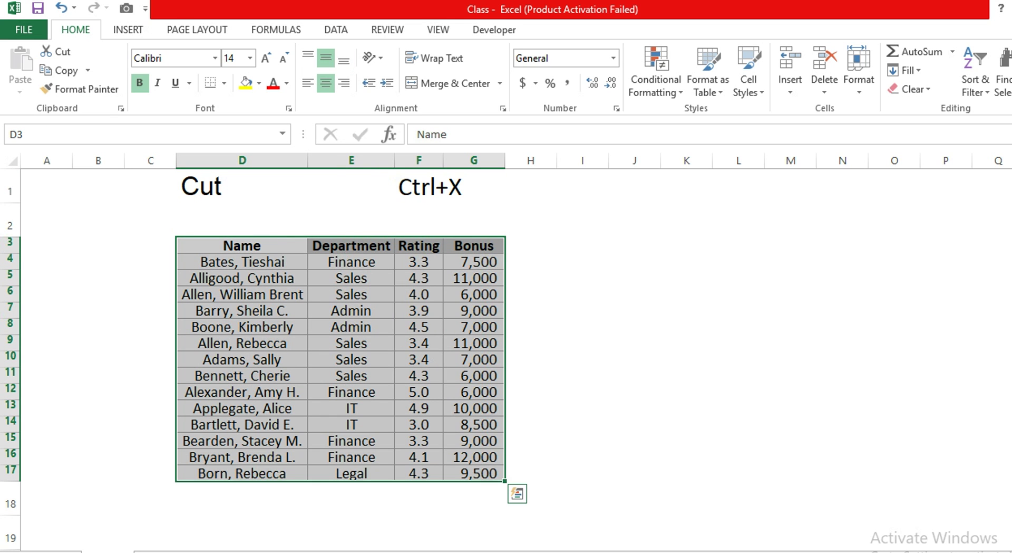
drag(583, 245, 791, 473)
drag(232, 246, 475, 473)
key(ctrl+x)
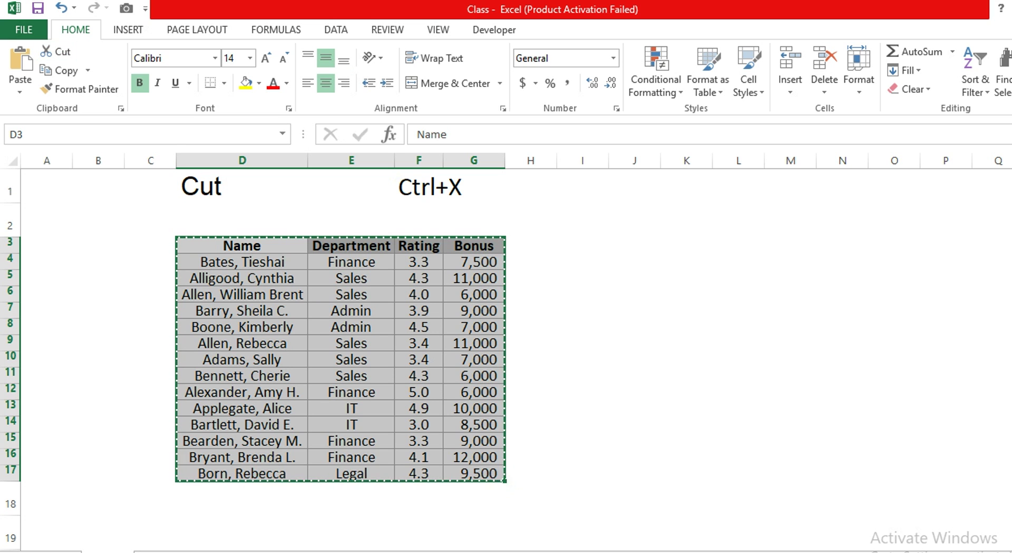
click(582, 245)
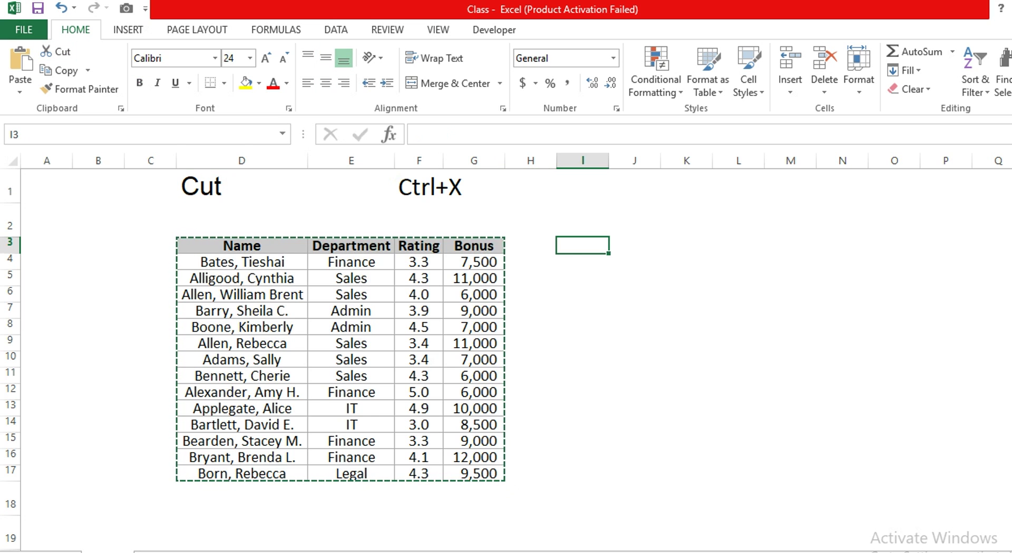
key(ctrl+v)
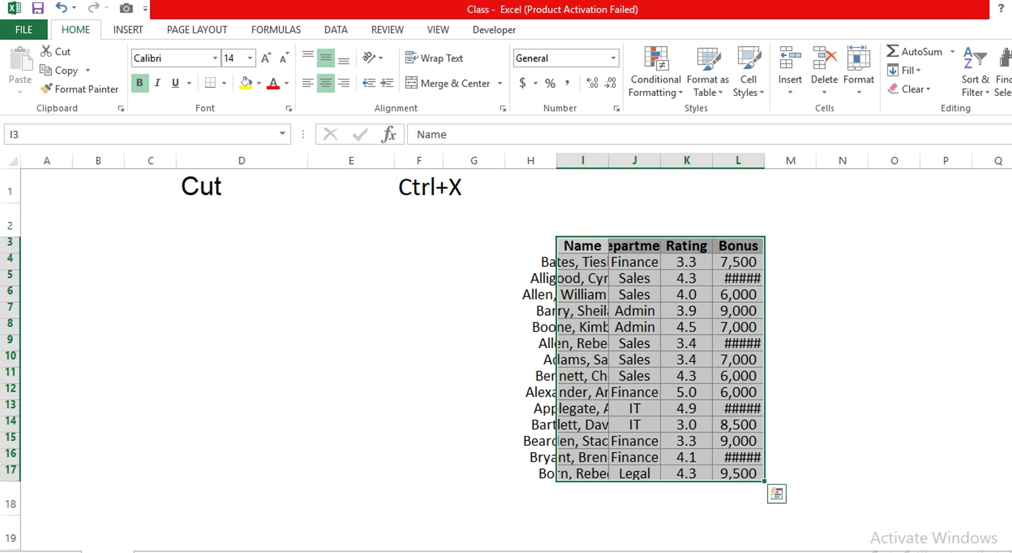
Undo the table's move and cancel the pending cut of D3:G17
key(ctrl+z)
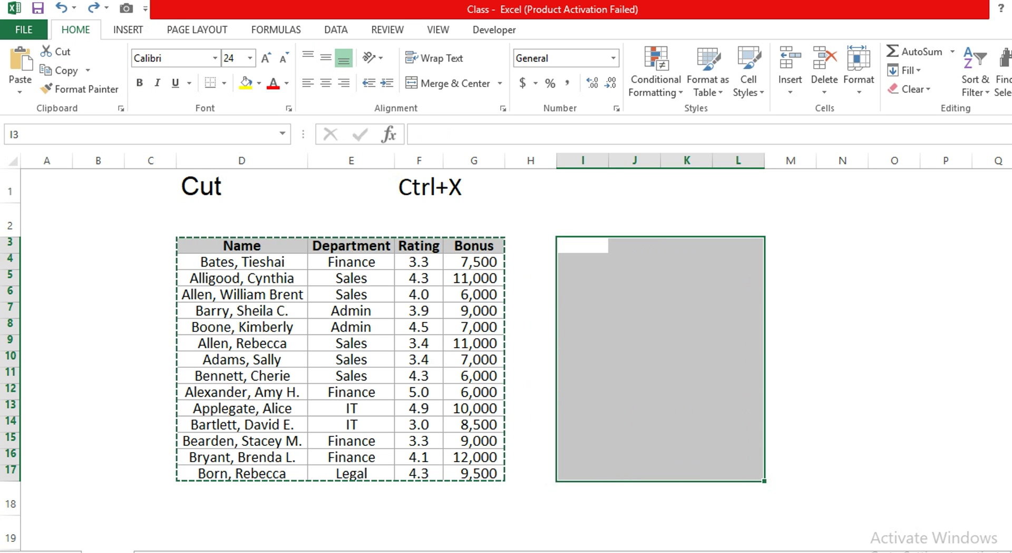
drag(241, 245, 474, 472)
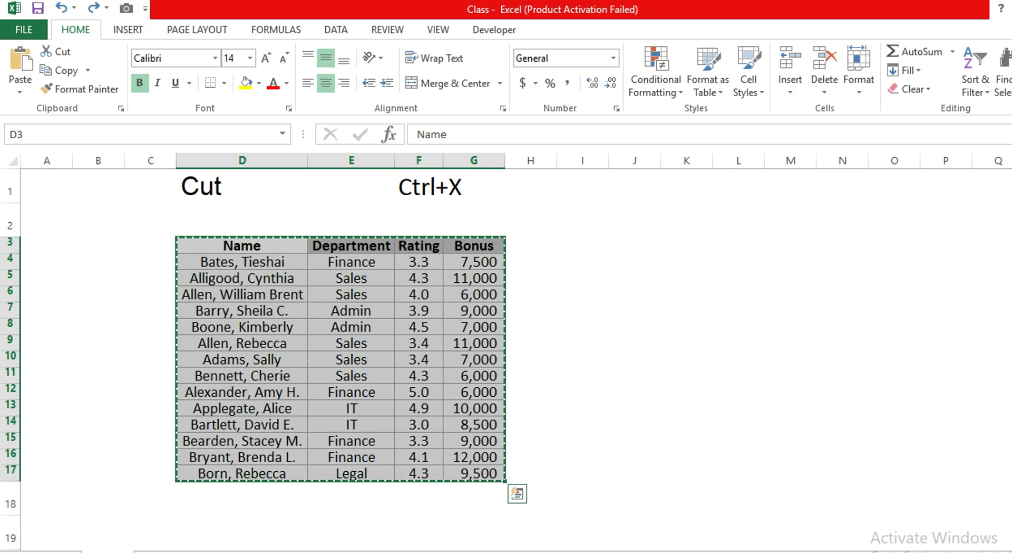
double_click(582, 245)
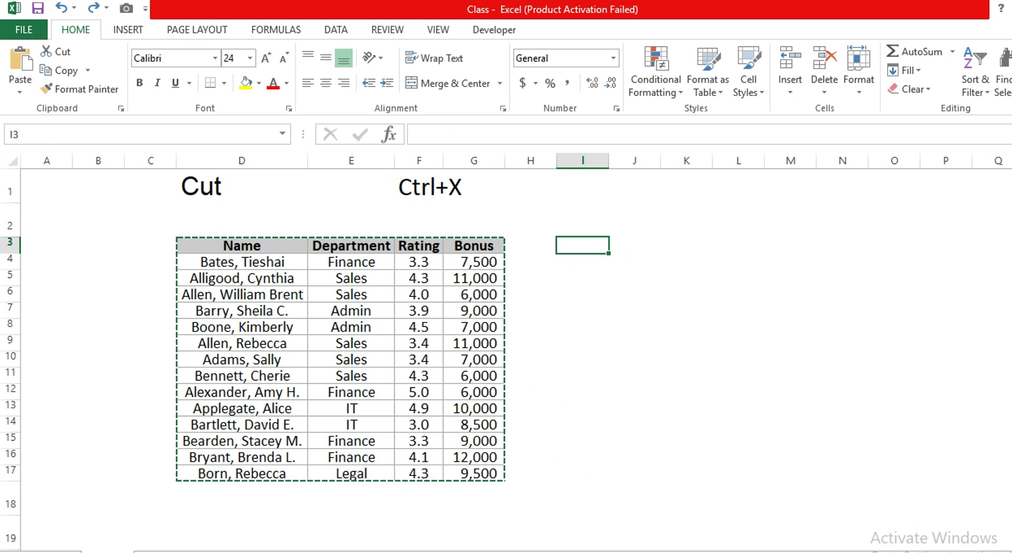
key(Escape)
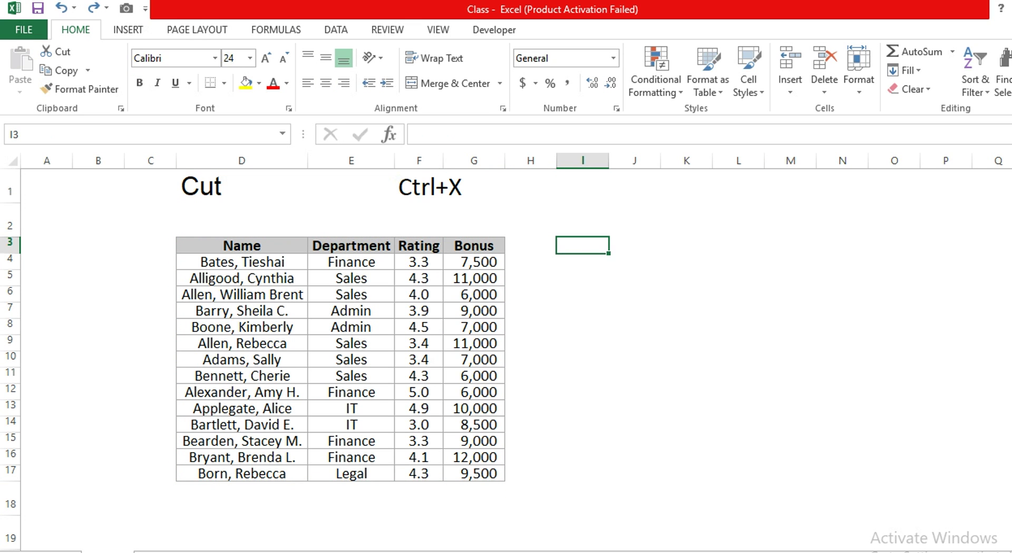
Cut the employee table in D3:G17 again and move it to cell I3
drag(242, 245, 475, 473)
key(ctrl+x)
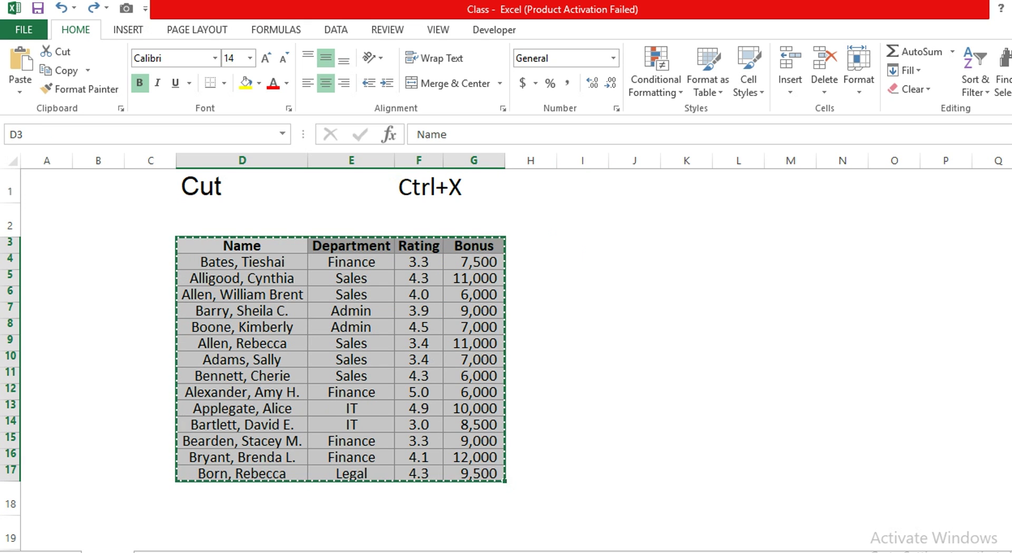
click(583, 262)
drag(583, 245, 582, 193)
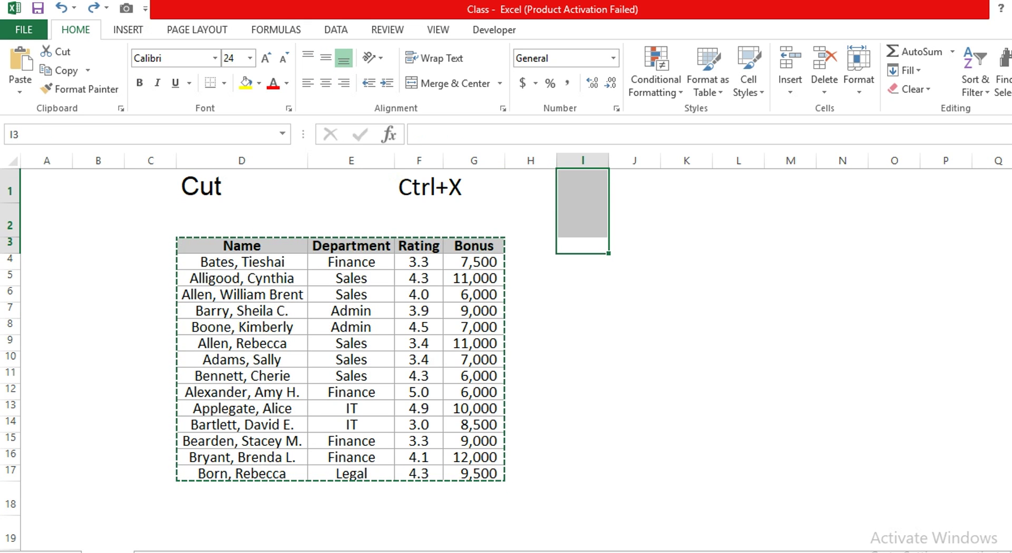
click(583, 246)
key(ctrl+v)
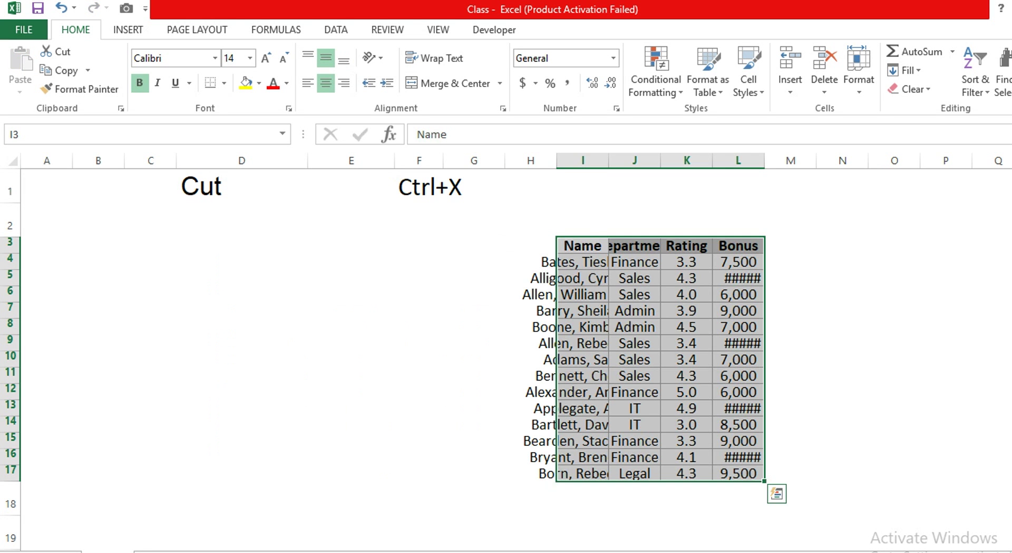
Undo the paste at I3 and clear the cut marking around the original table
key(ctrl+z)
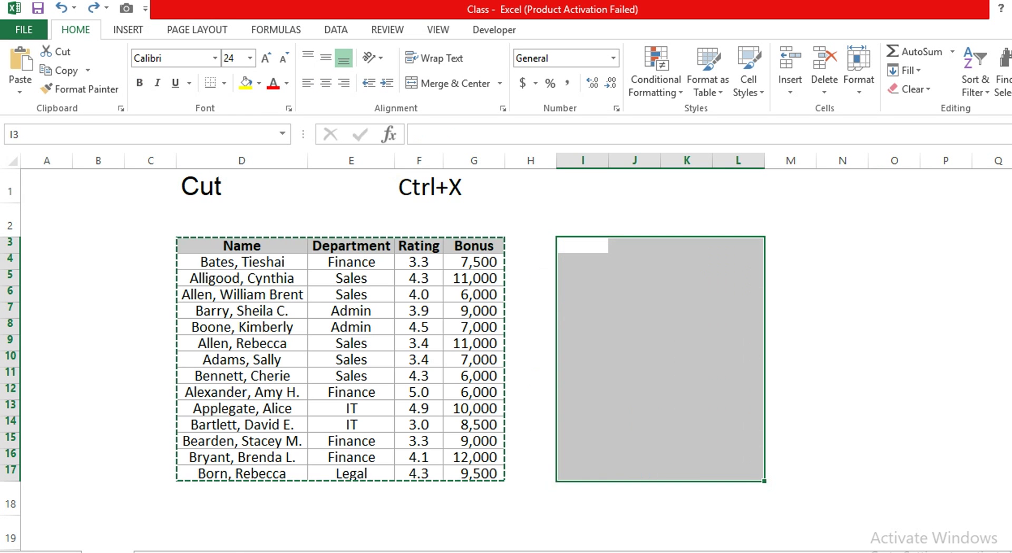
key(Escape)
click(531, 245)
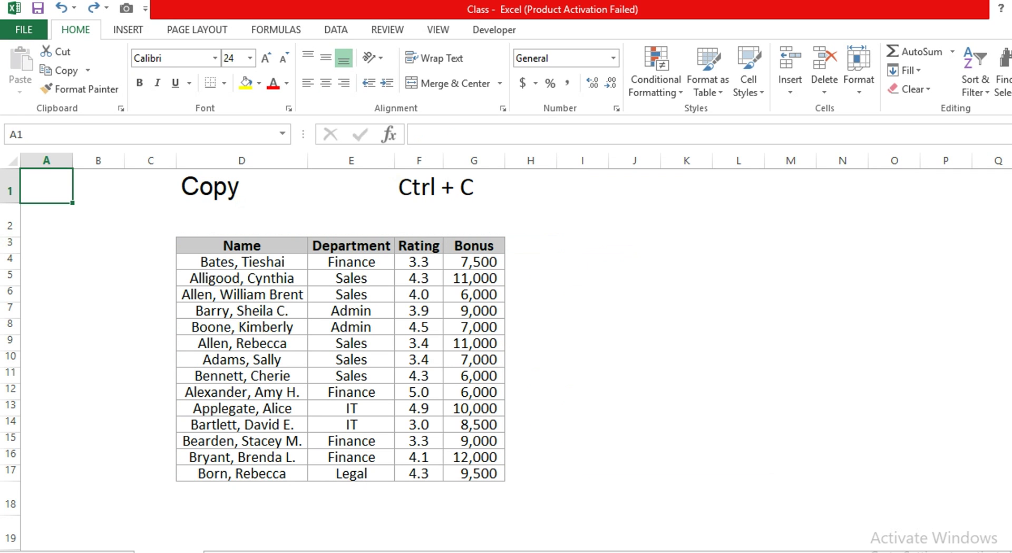
On the Copy sheet, copy the table in D3:G17, paste it at cell I3, and undo the paste
click(242, 186)
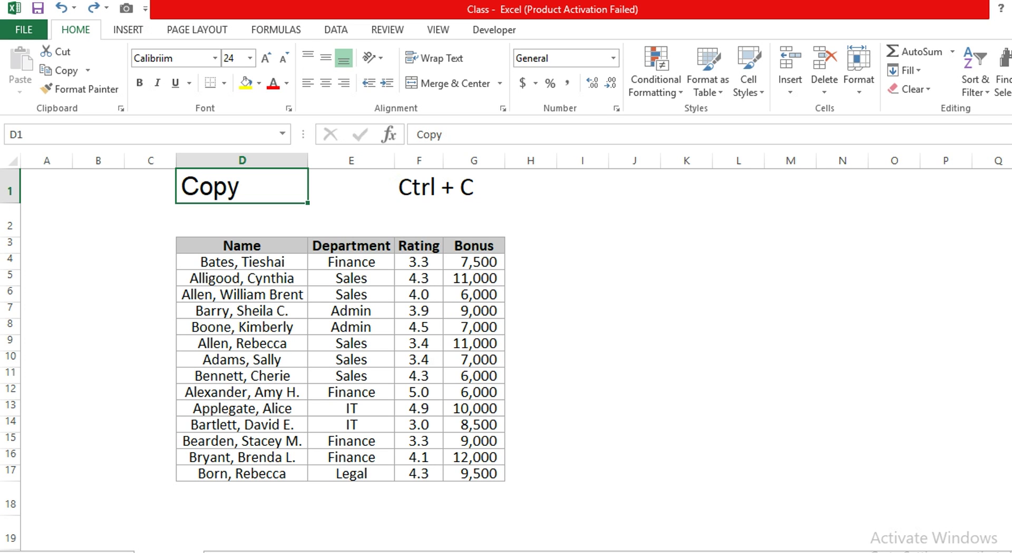
drag(242, 245, 474, 473)
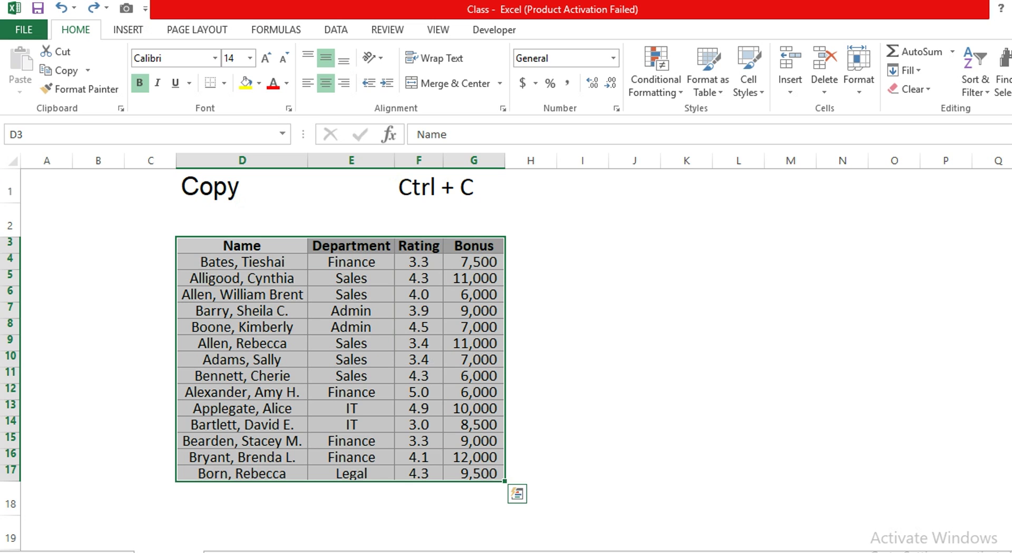
key(ctrl+c)
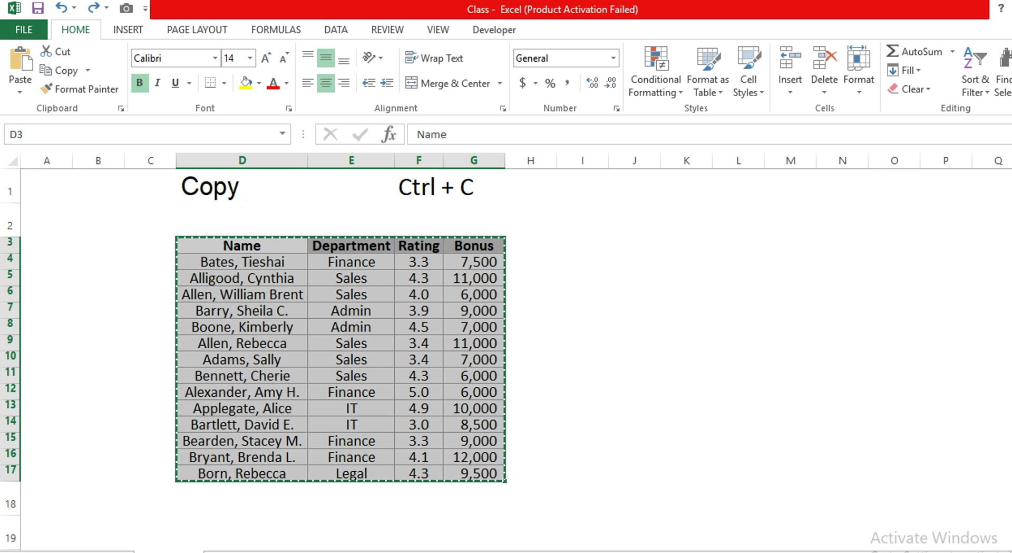
click(582, 245)
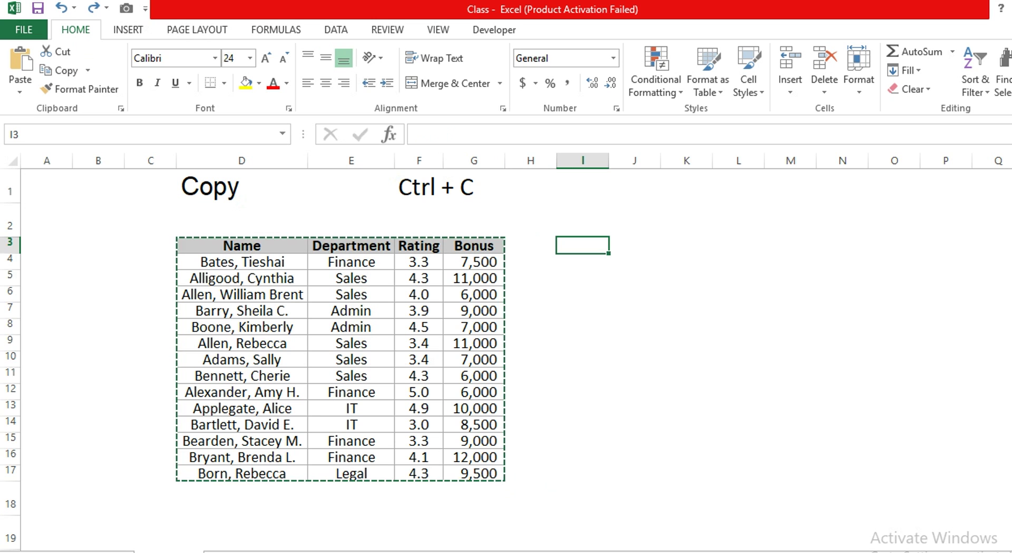
key(ctrl+v)
key(ctrl+z)
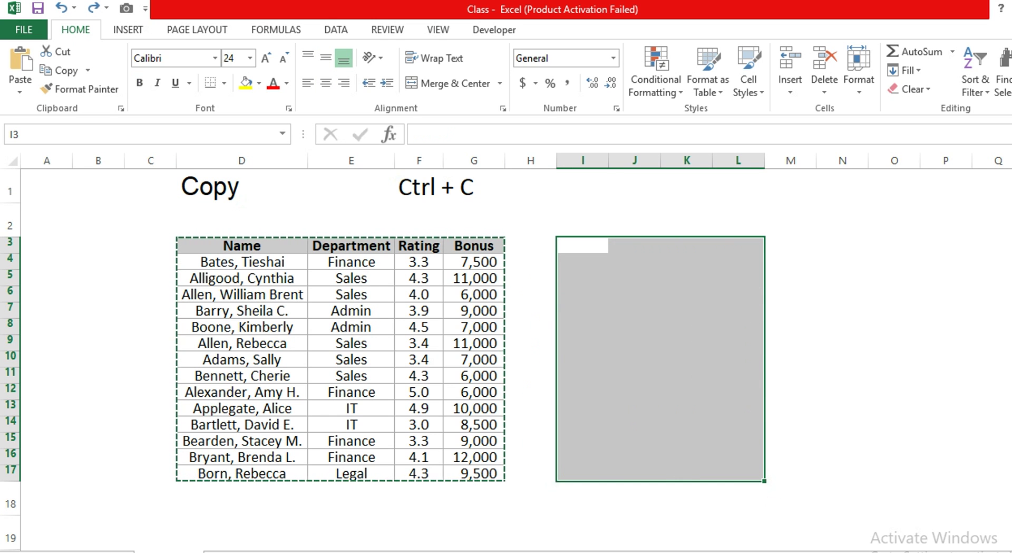
Paste the copied table at I3 with the standard Paste option of Paste Special, and undo it
right_click(569, 245)
mouse_move(628, 339)
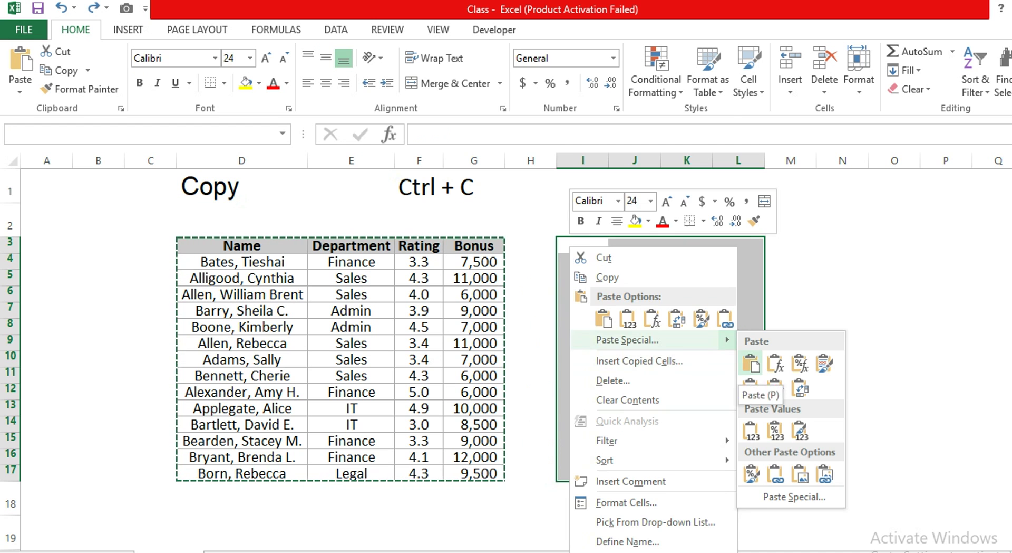
click(751, 364)
key(ctrl+z)
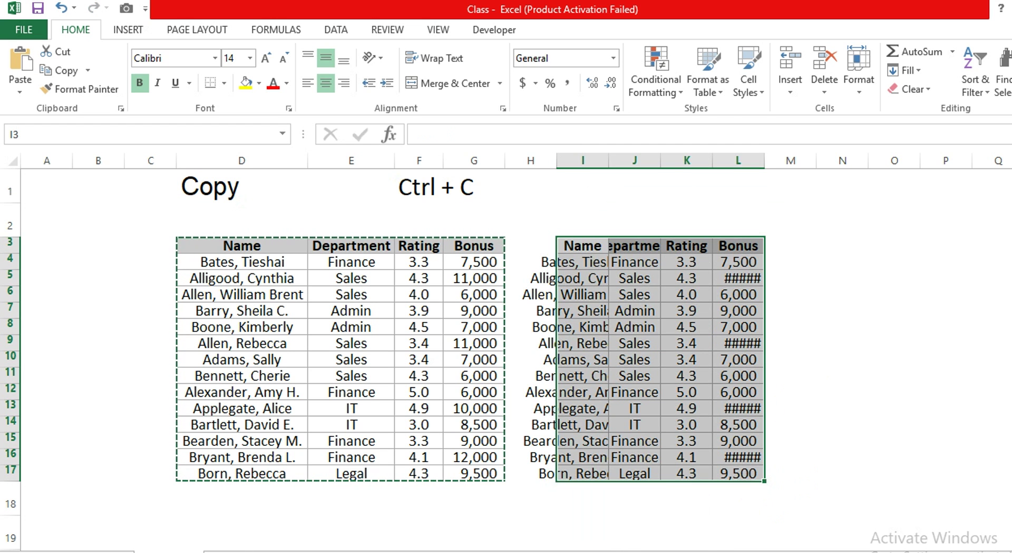
Copy the table in D3:G17 as a picture, with appearance "As shown on screen" and format Picture
click(351, 262)
drag(242, 246, 474, 473)
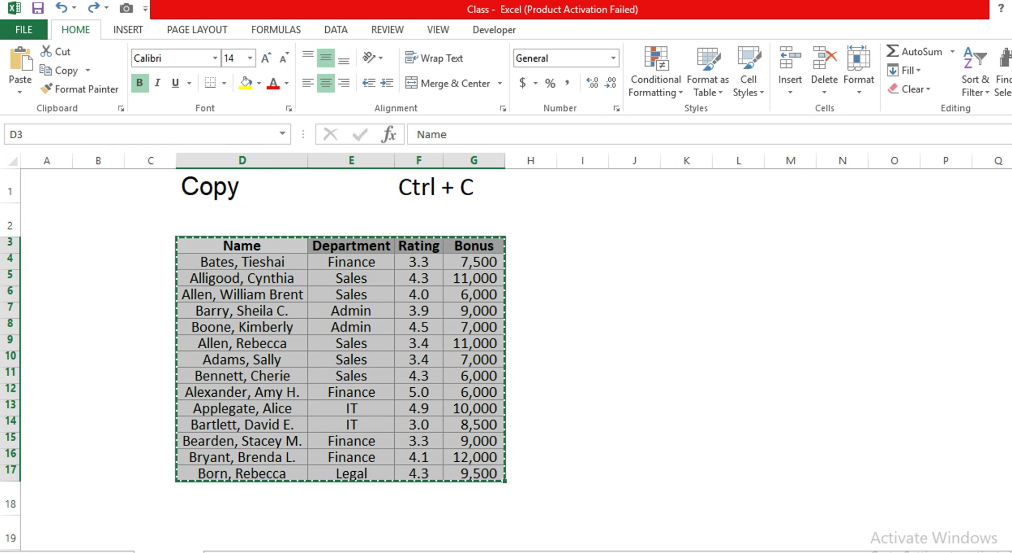
click(88, 70)
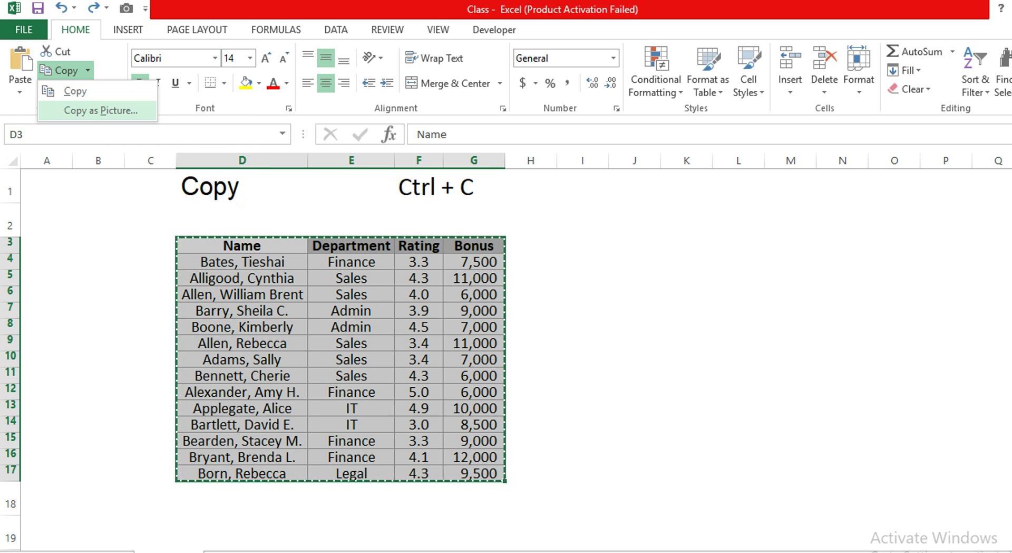
click(100, 110)
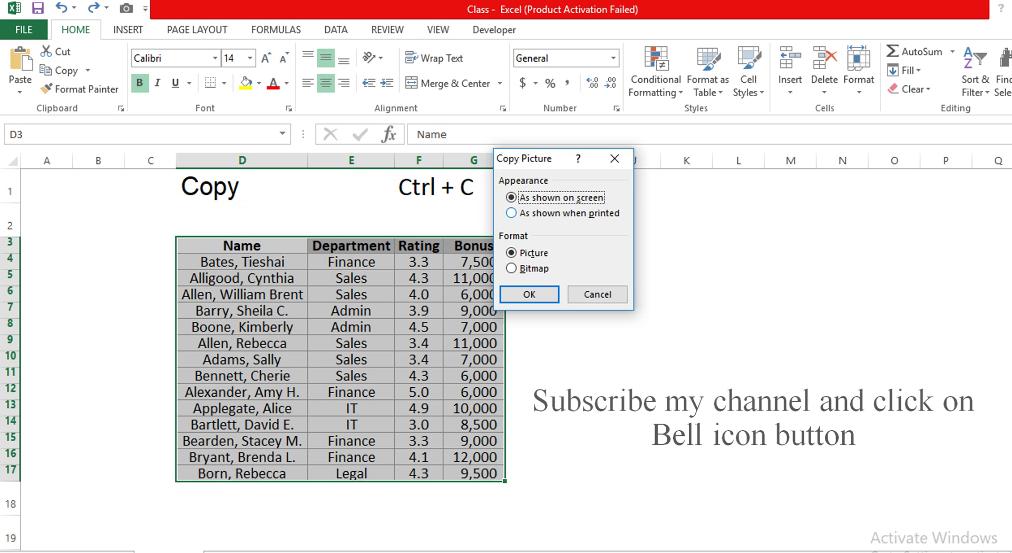
click(511, 213)
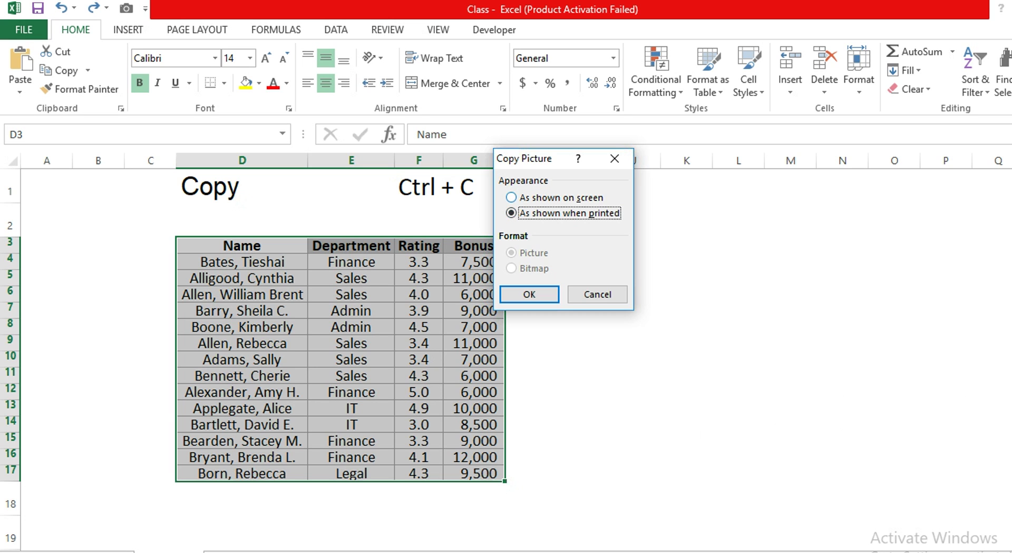
click(548, 198)
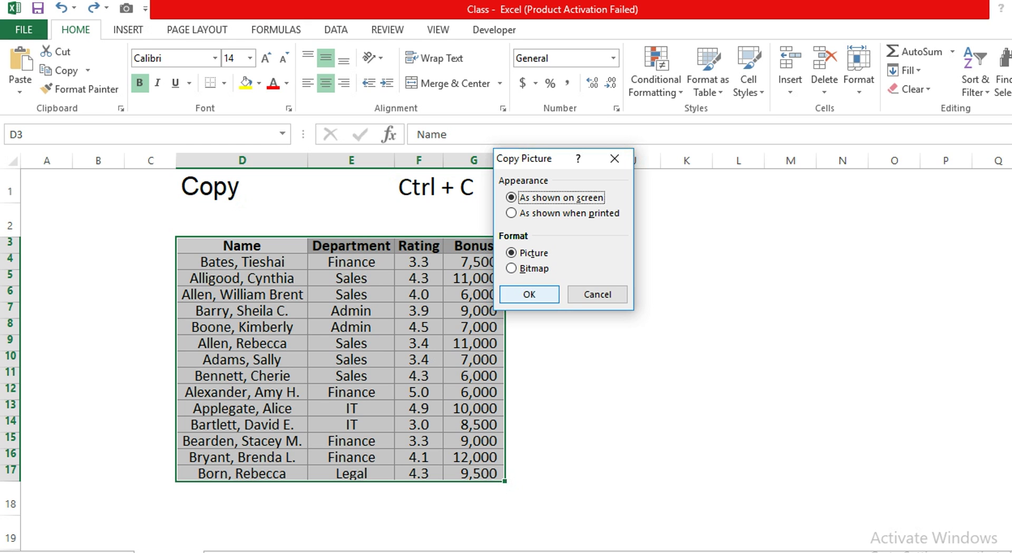
click(529, 294)
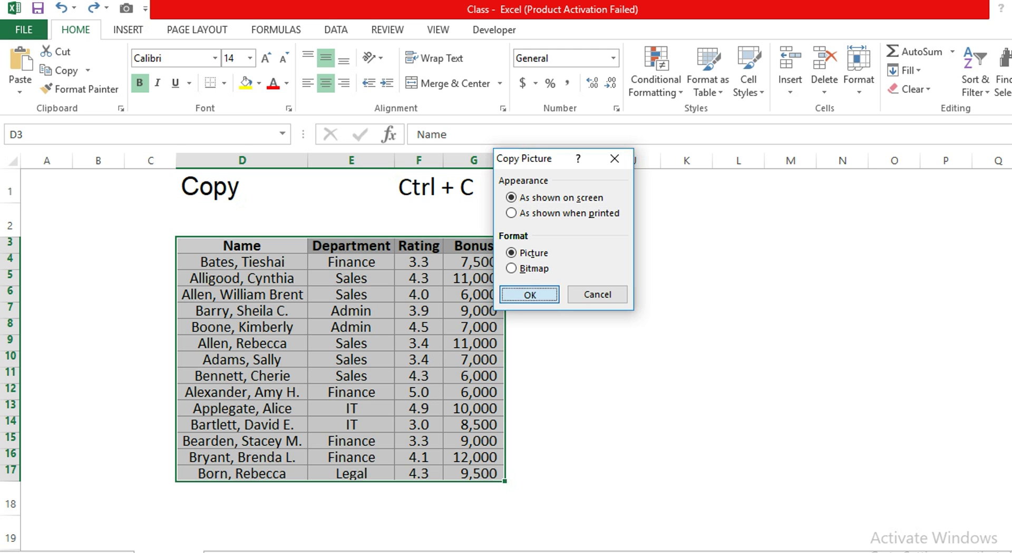
Paste the table picture at cell I3 and move it slightly closer to the original table
click(583, 245)
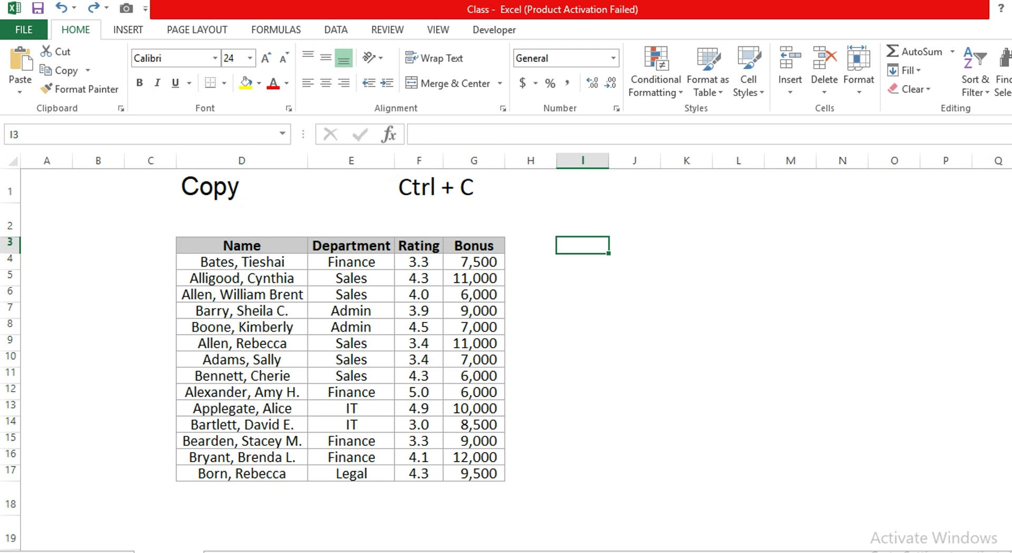
key(ctrl+v)
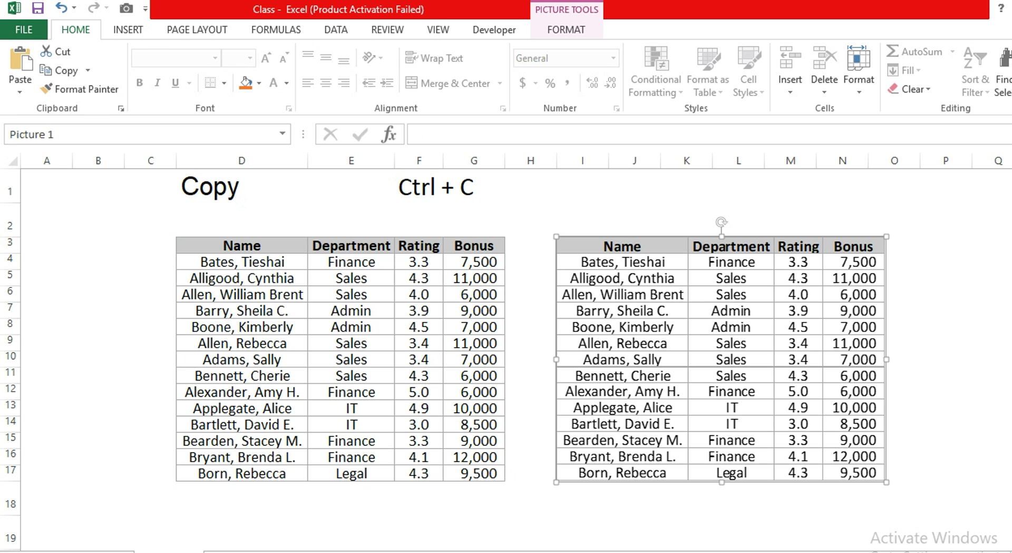
drag(242, 245, 491, 509)
mouse_move(474, 408)
mouse_down()
mouse_move(607, 335)
mouse_move(597, 335)
mouse_up()
click(617, 337)
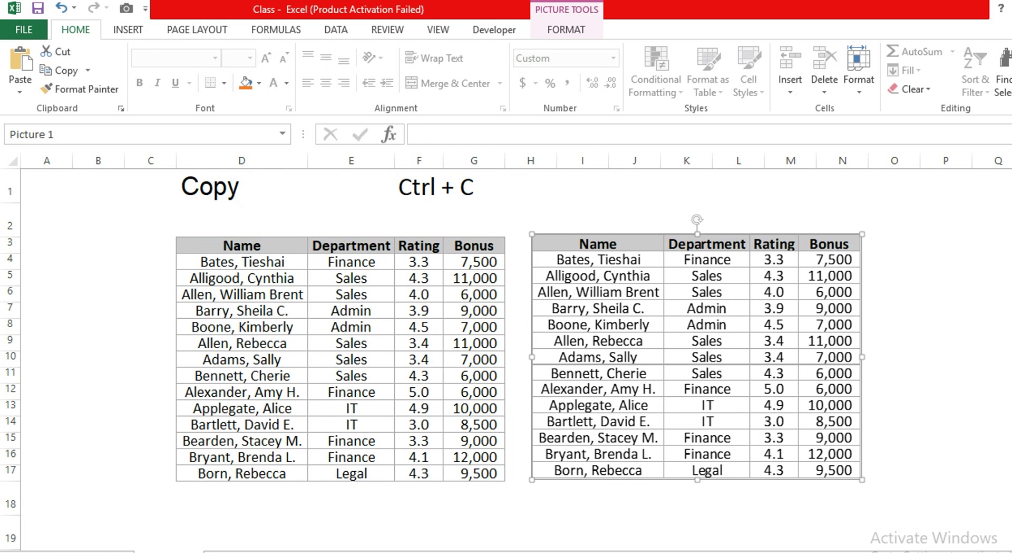
click(422, 311)
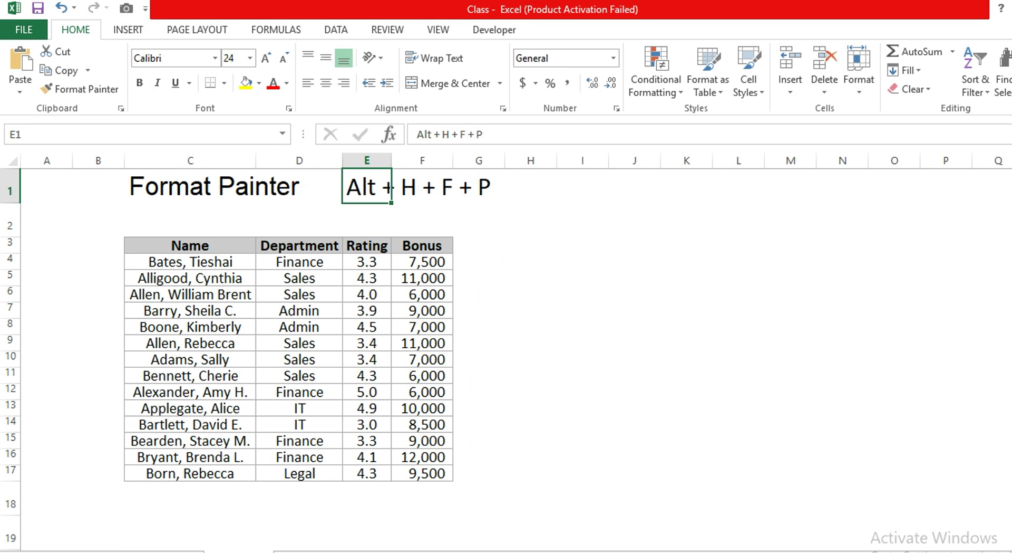
Apply the header formatting of C3:F3 to C4:F4 once with Format Painter, and undo it
click(190, 246)
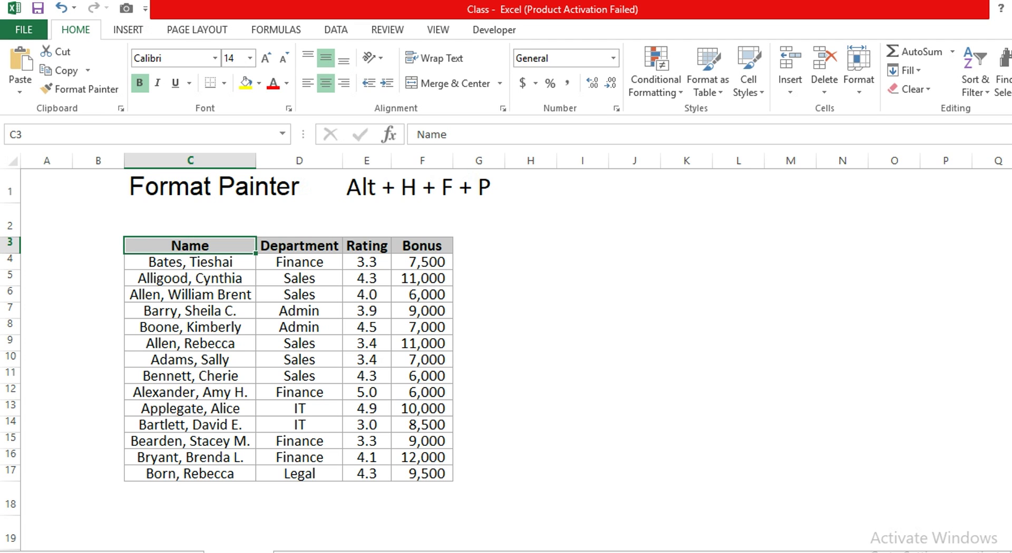
drag(189, 245, 422, 245)
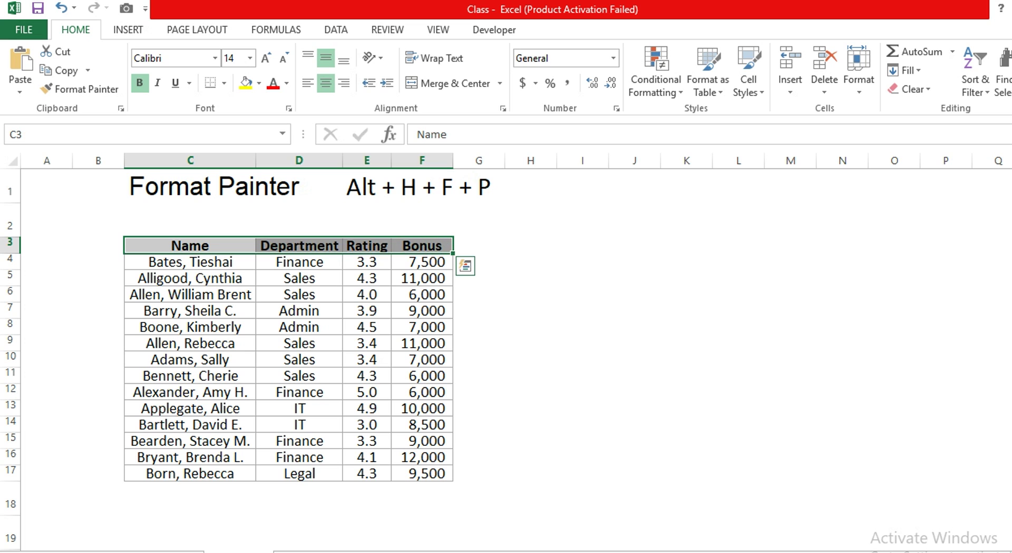
drag(190, 261, 422, 262)
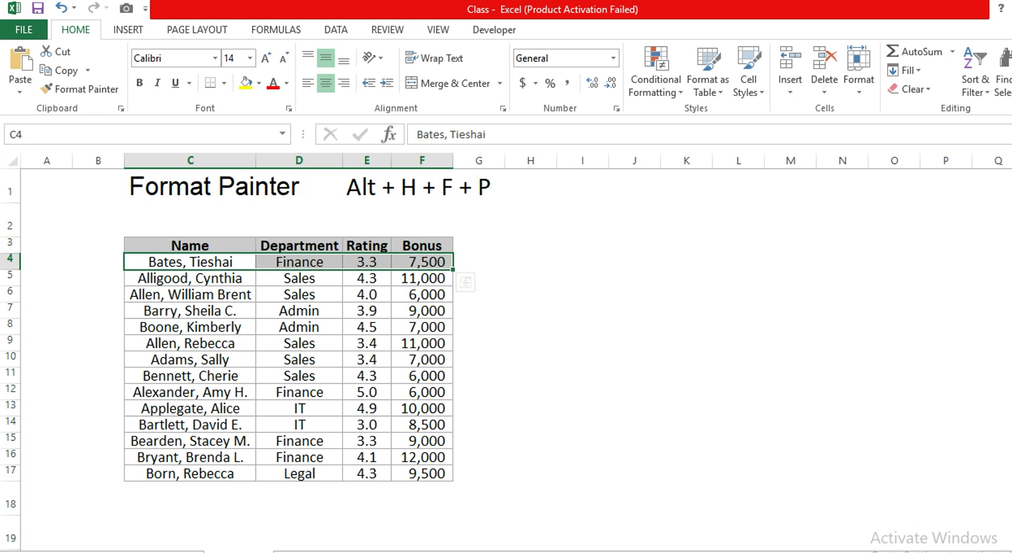
drag(190, 245, 422, 245)
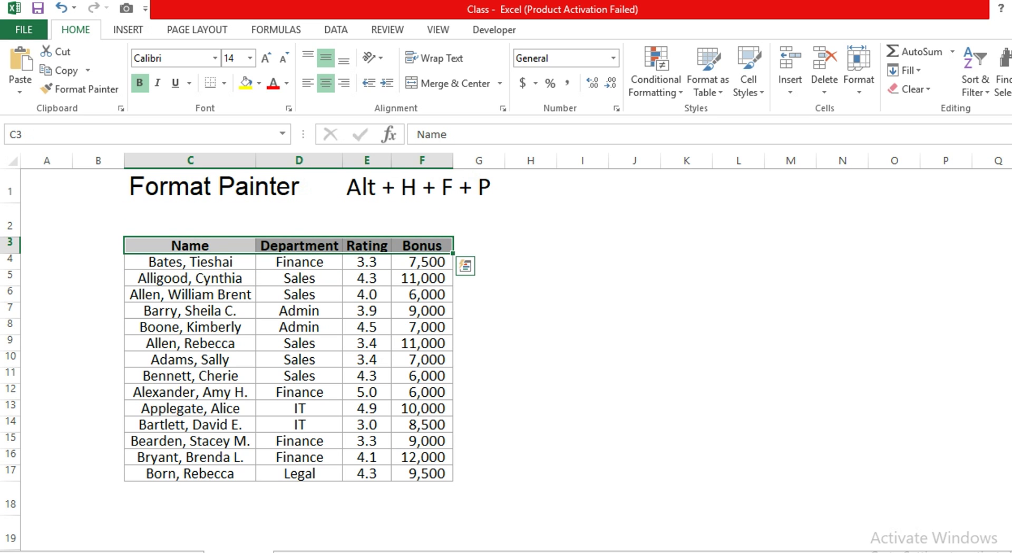
key(alt+h)
key(f)
key(p)
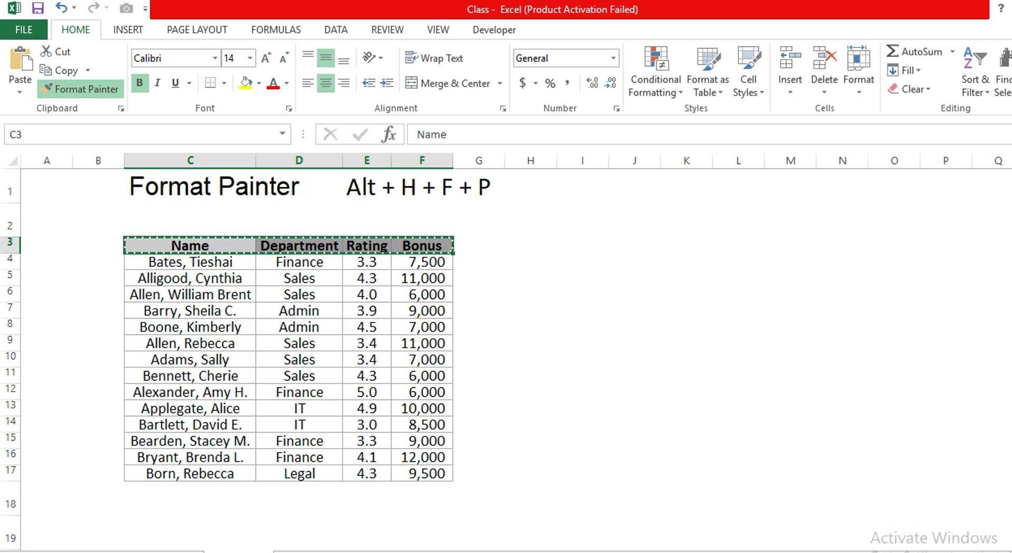
key(Down)
key(shift+Right)
key(shift+Right)
key(shift+Right)
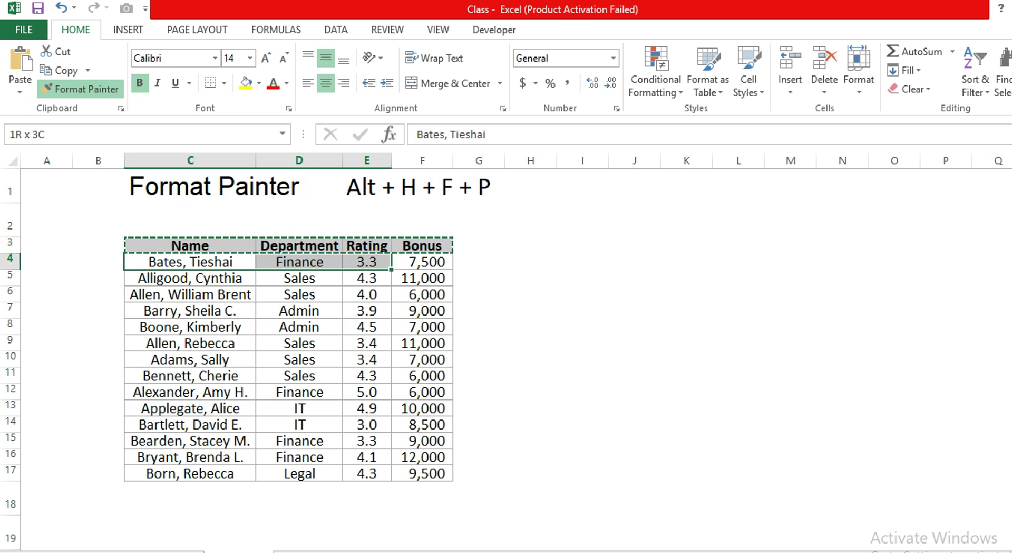
key(Return)
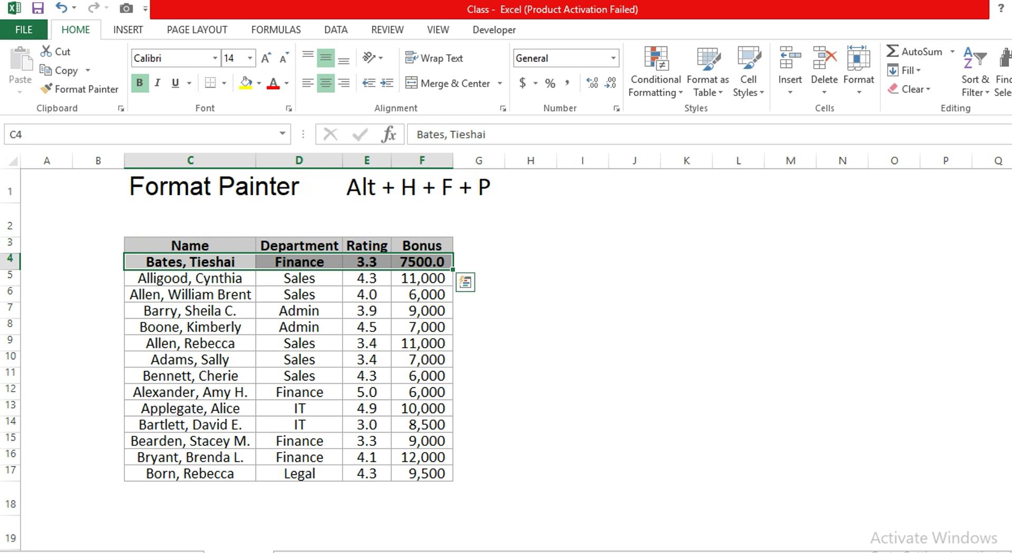
click(367, 311)
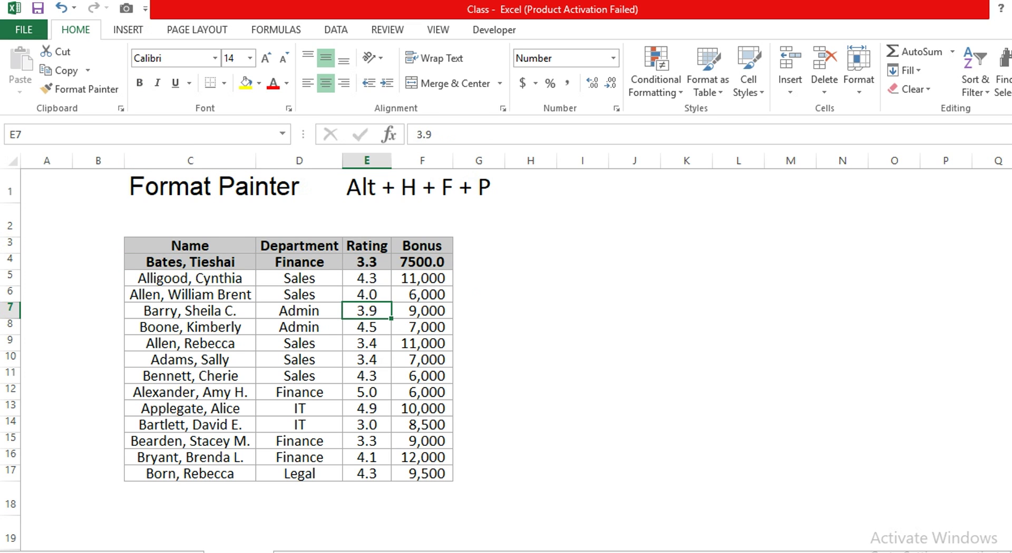
key(ctrl+z)
Pick up the header formatting of C3:F3 with Format Painter kept on for repeated use, and apply it to C4:F4
drag(189, 246, 423, 246)
key(alt+h)
key(f)
key(p)
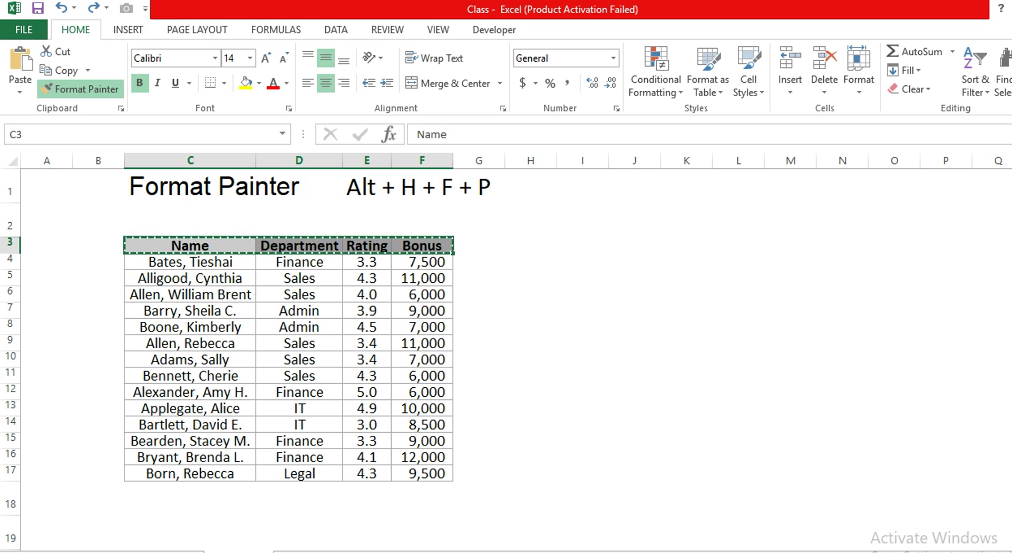
key(Down)
key(Return)
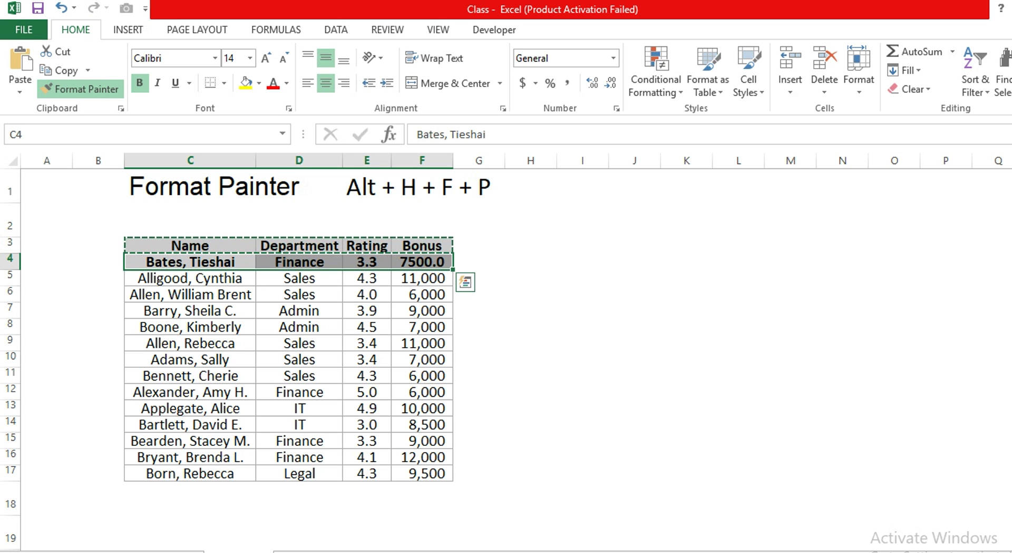
Paint the header formatting onto each table row from C5:F5 down to C10:F10
key(Down)
key(Return)
key(Down)
key(Return)
key(Down)
key(Return)
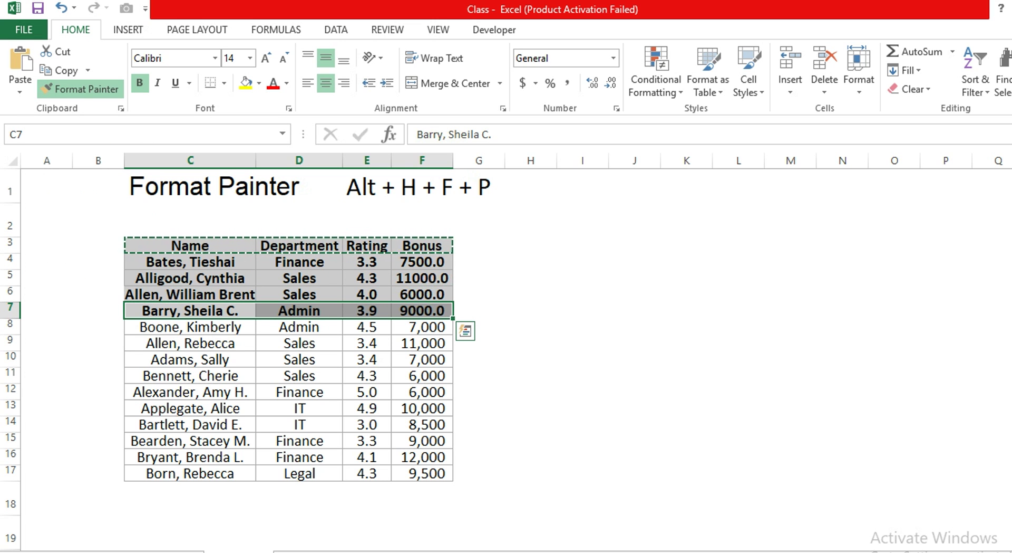
key(Down)
key(Return)
key(Down)
key(Return)
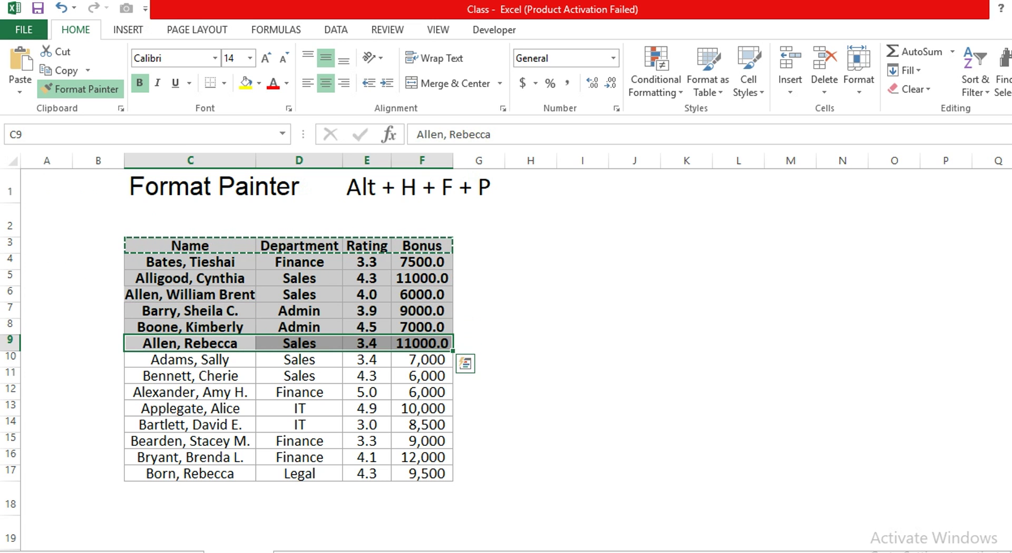
key(Down)
key(Return)
Paint the header formatting onto the blank cells H7:K7 beside the table
key(Up)
key(Up)
key(Up)
key(Right)
key(Right)
key(Right)
key(Right)
key(Right)
key(Return)
Paint the header formatting onto the blank ranges H10:K10 and H12:K12, and turn off Format Painter
key(Down)
key(Down)
key(Down)
key(Return)
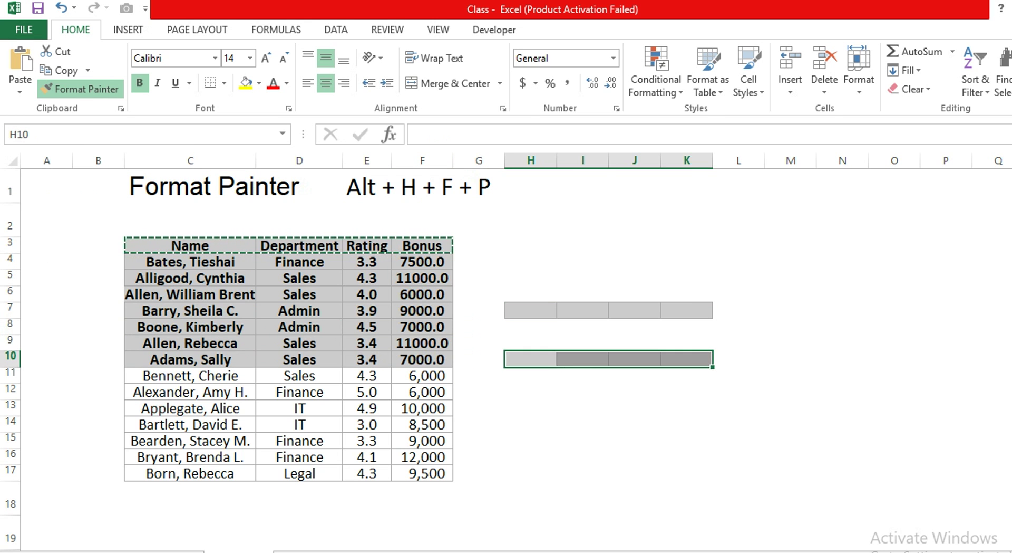
right_click(520, 396)
key(Escape)
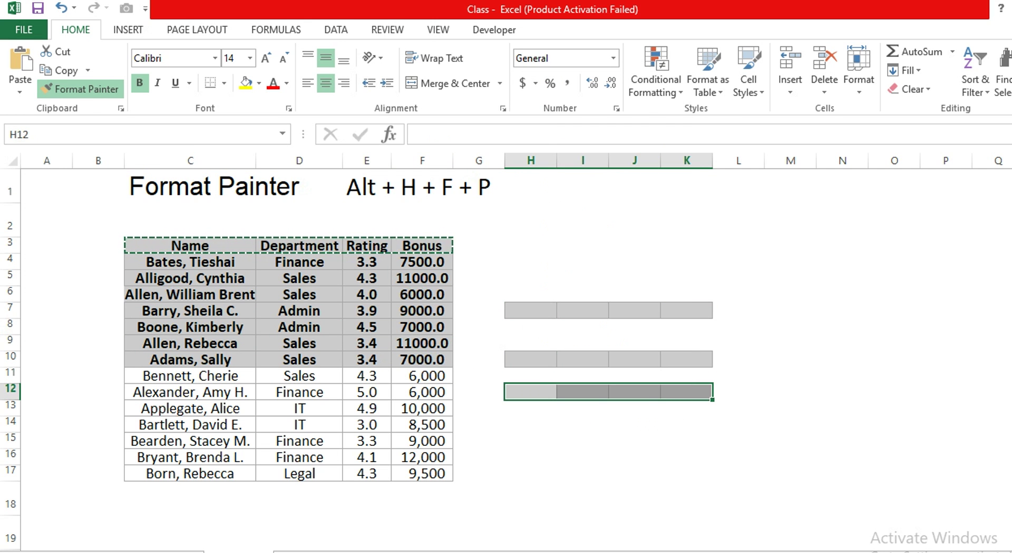
key(Escape)
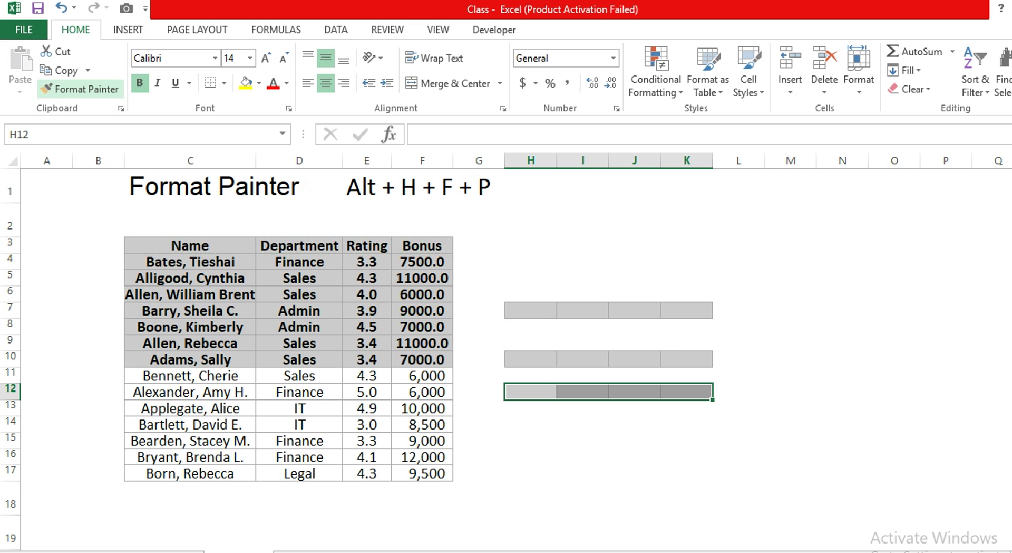